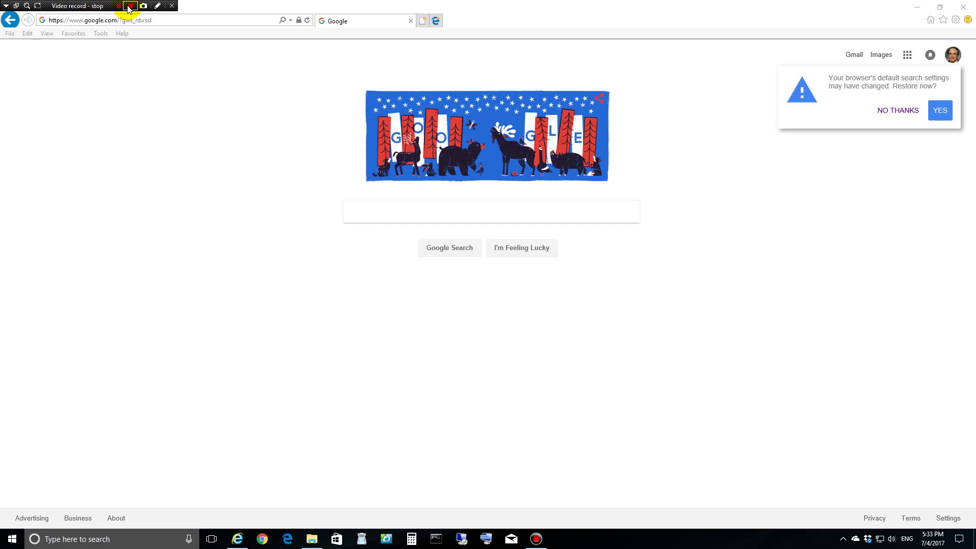
left_click(159, 19)
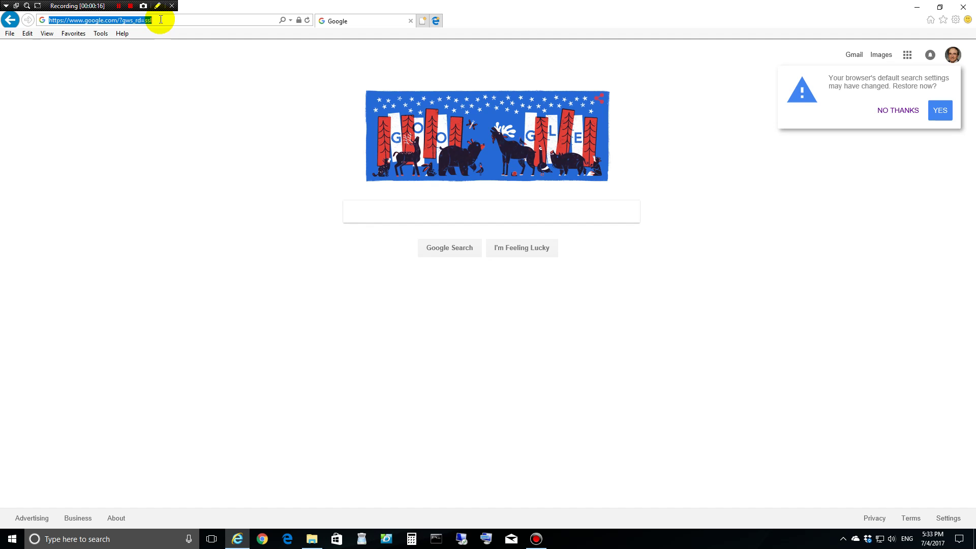
type("https")
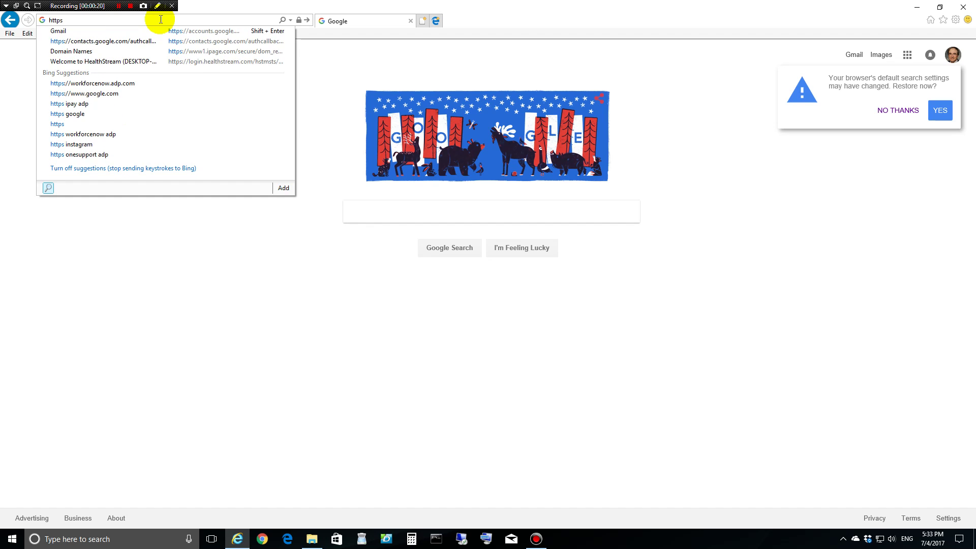
key("BackSpace")
type("://")
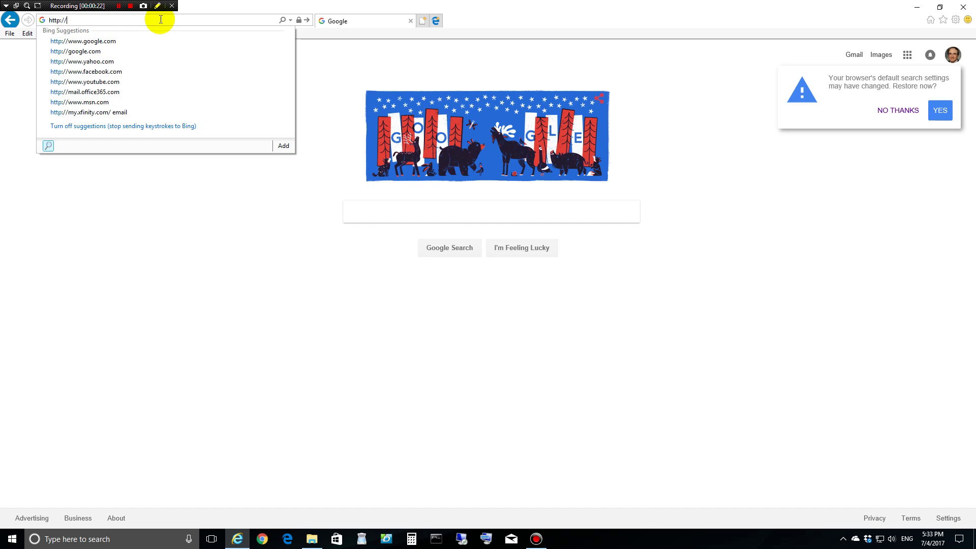
type("www")
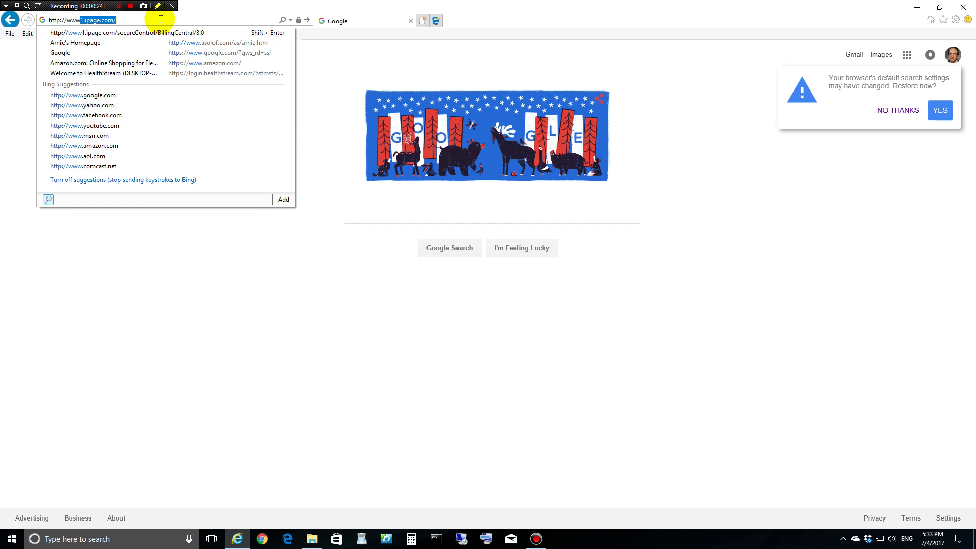
type(".asolof.co")
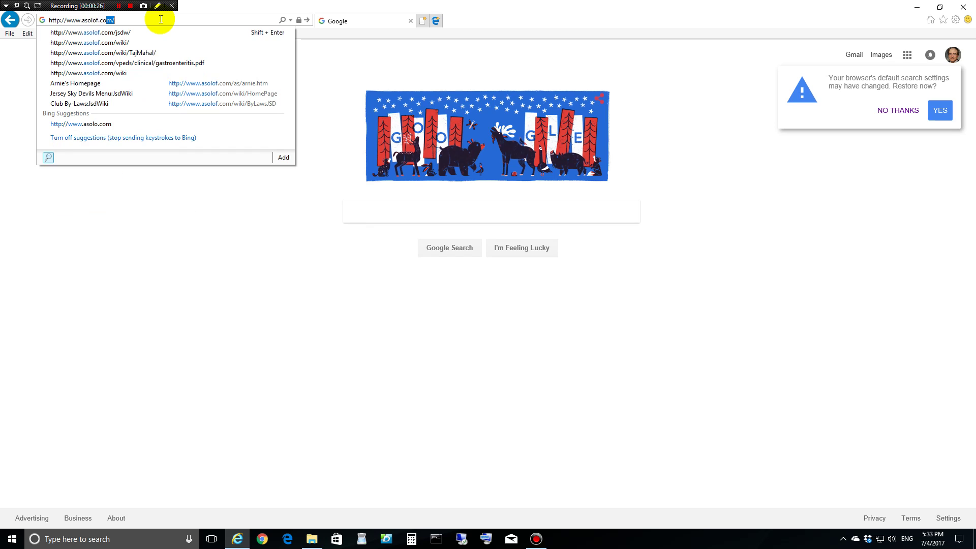
type("m/jsdw/")
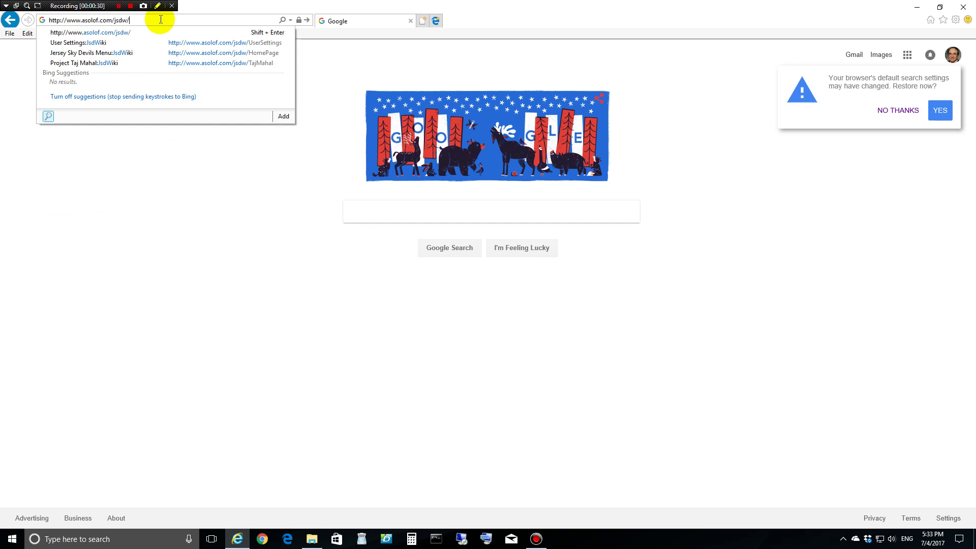
left_click(307, 21)
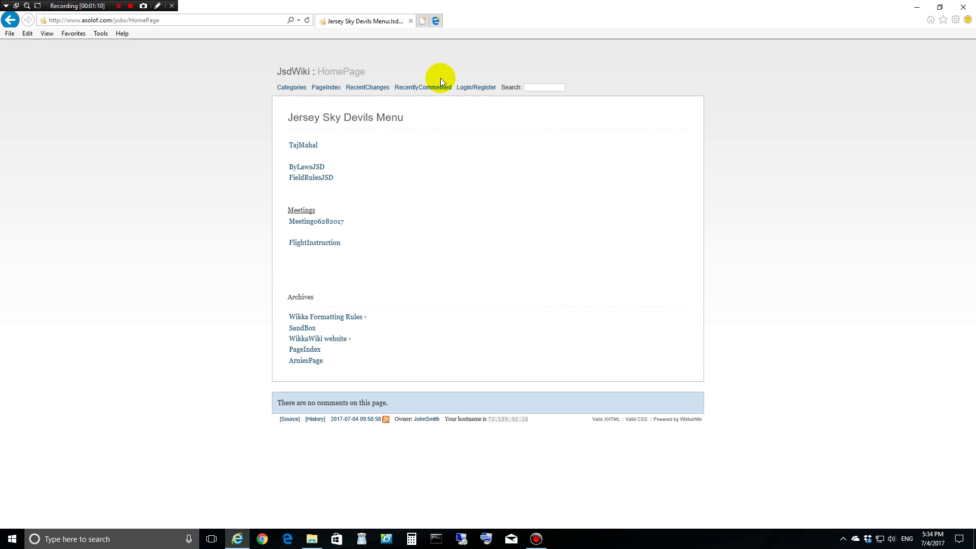
- Log in to the wiki with the account's WikiName and password, keeping the redirect to HomePage
left_click(481, 89)
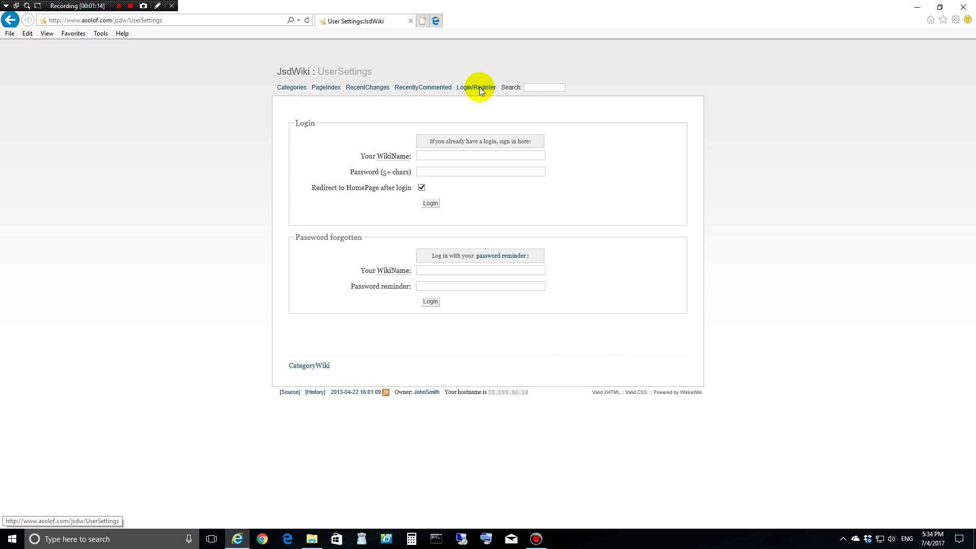
left_click(459, 155)
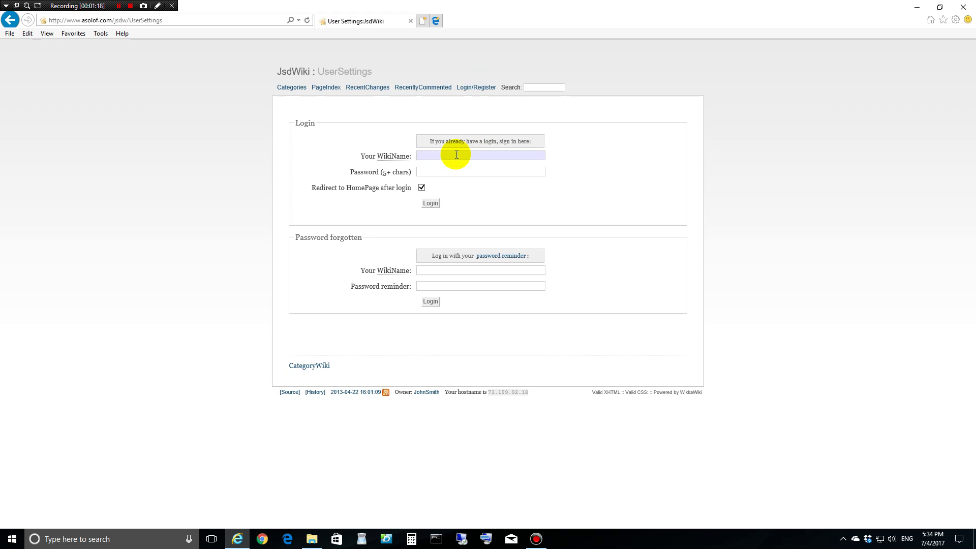
type("asolof")
key("Tab")
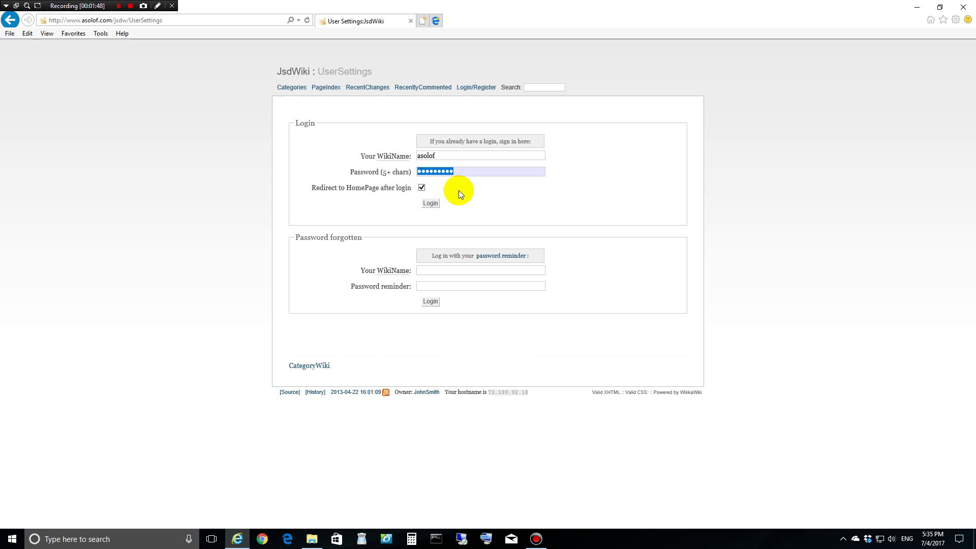
left_click(429, 203)
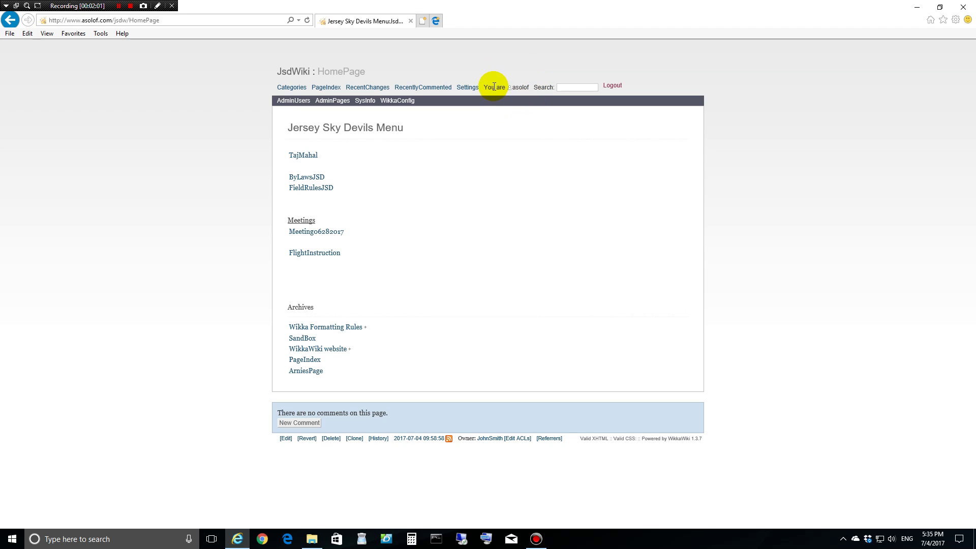
- Open the TajMahal page from the Jersey Sky Devils Menu, look through its content and open it for editing
left_click(297, 160)
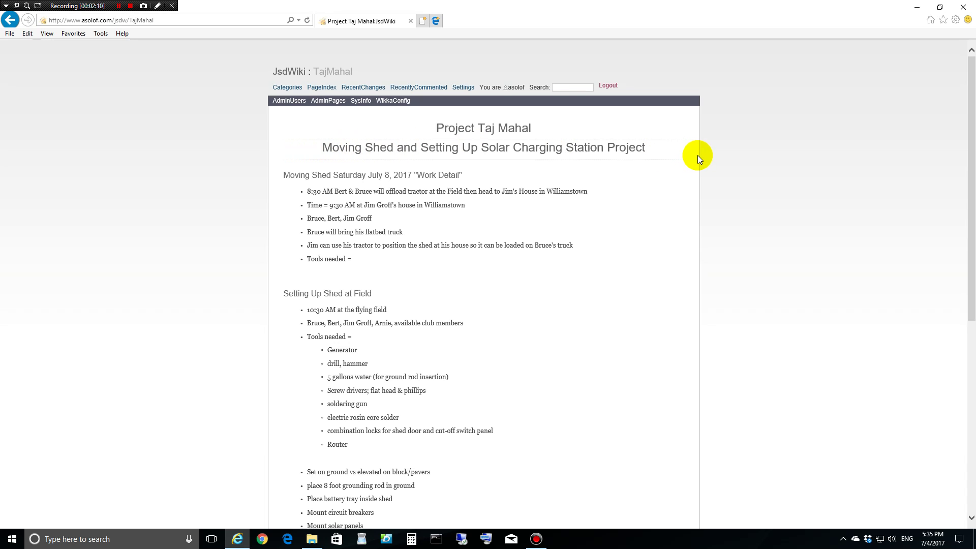
scroll(687, 155, "down", 7)
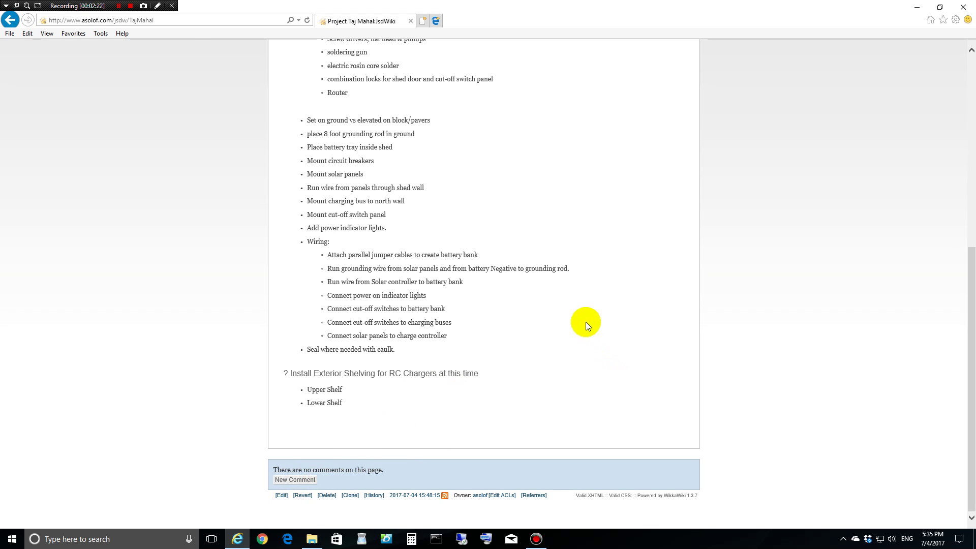
scroll(584, 318, "up", 7)
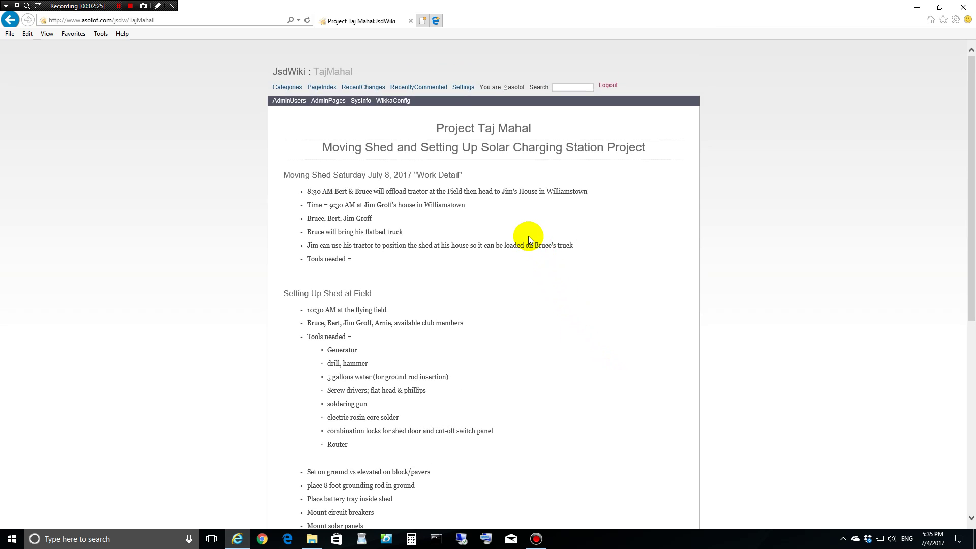
scroll(529, 236, "down", 2)
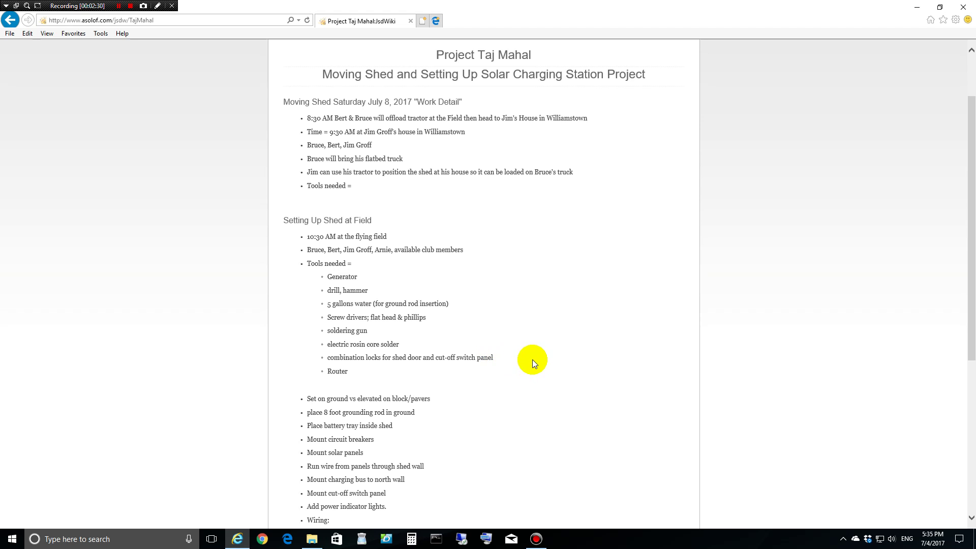
scroll(536, 359, "down", 5)
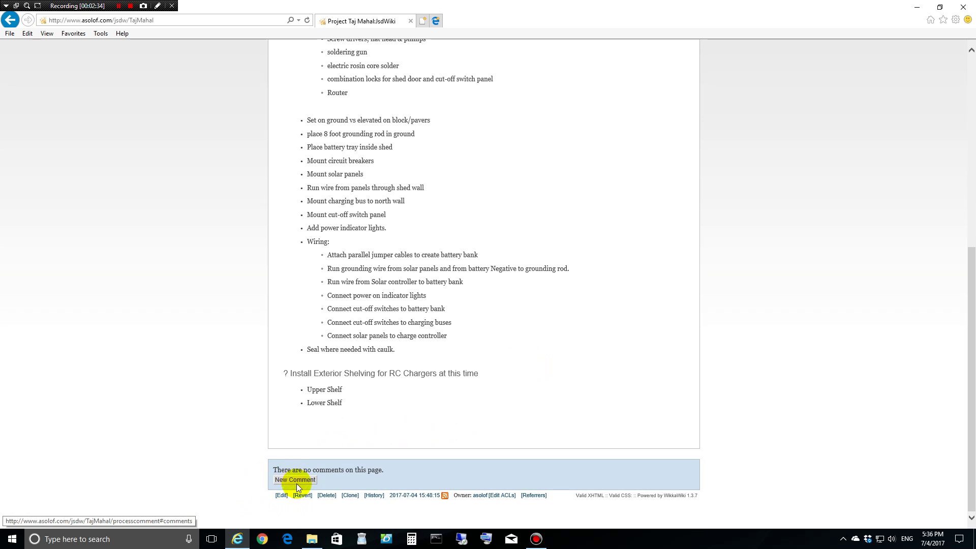
left_click(282, 498)
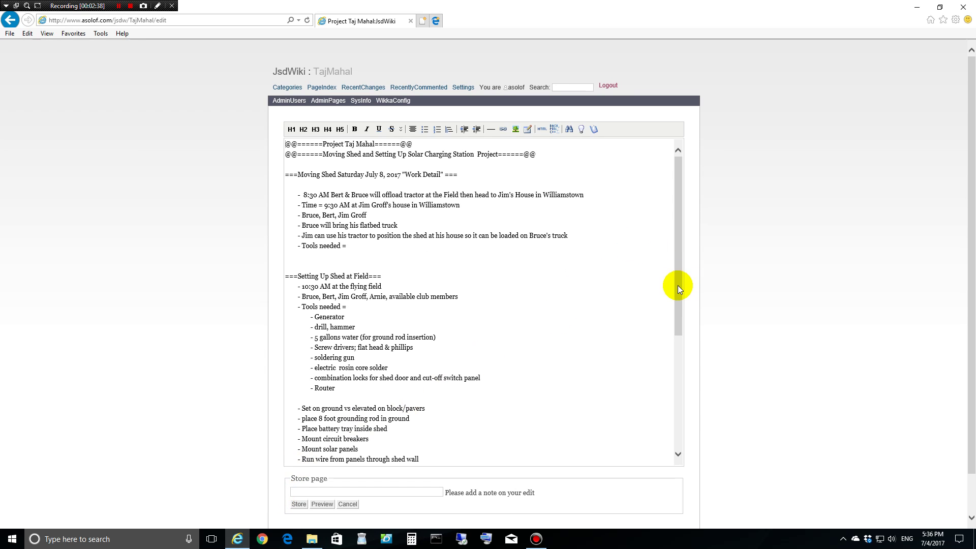
- Add a "middle shelf" list item below "Lower Shelf" in the exterior shelving section of the page source
left_click_drag(679, 285, 680, 421)
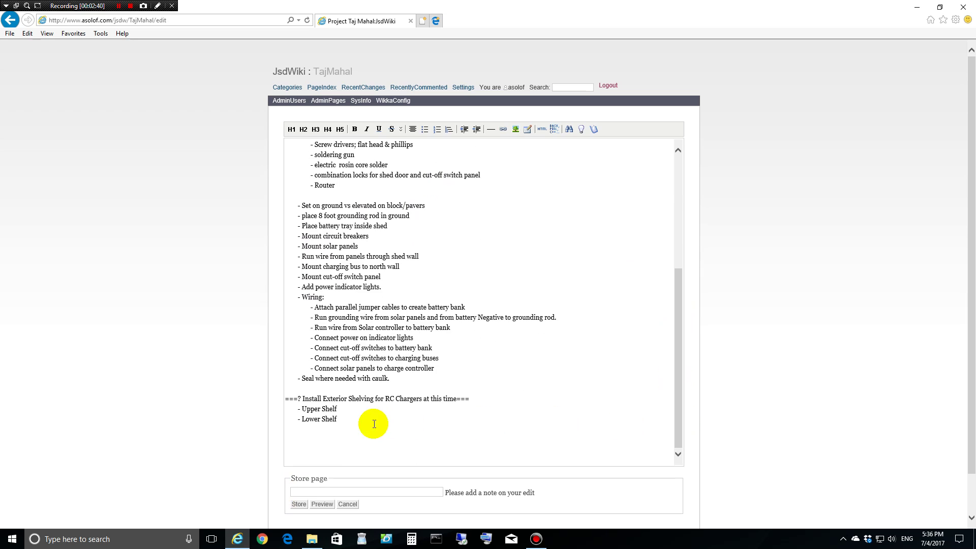
left_click(375, 422)
key("Return")
type("middle shelf")
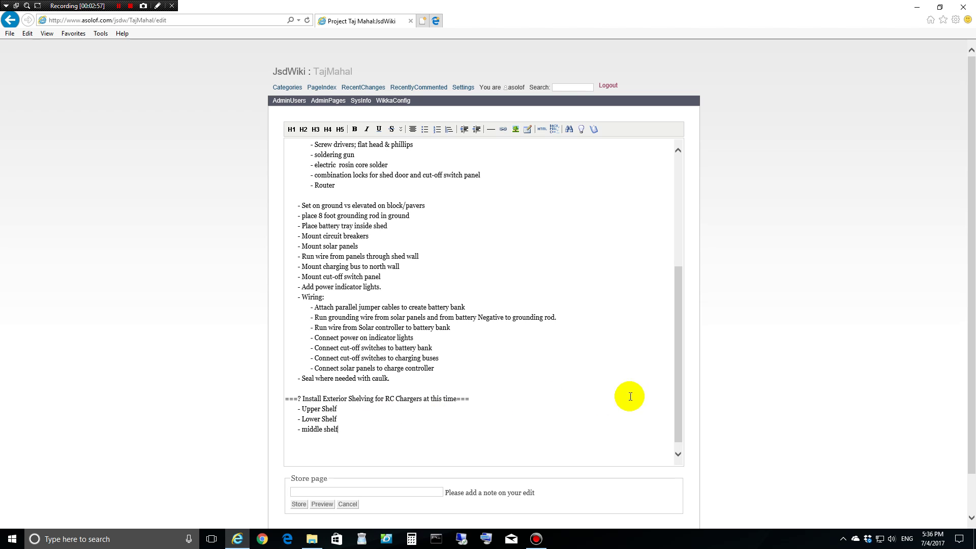
- Store the edited page with the edit note "middle shelf"
left_click_drag(679, 427, 677, 242)
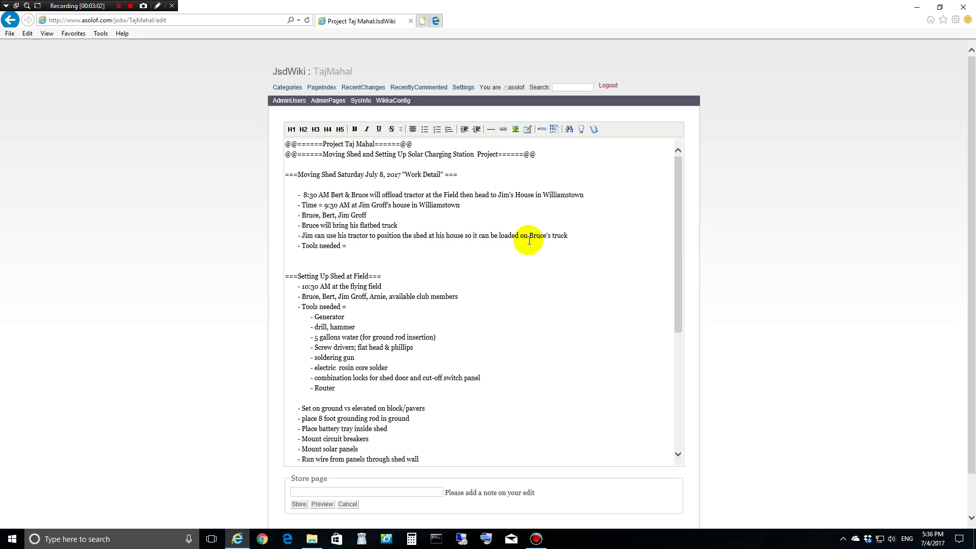
left_click_drag(679, 296, 672, 405)
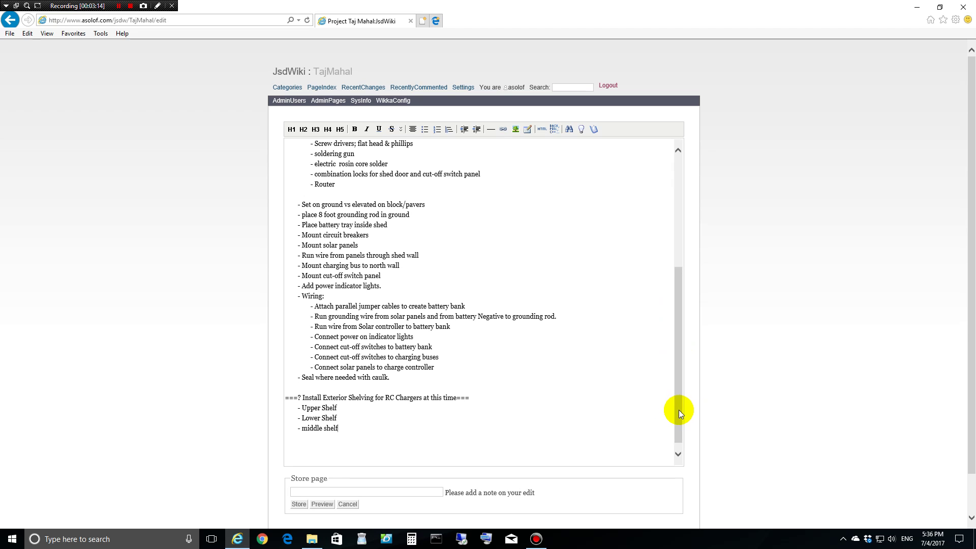
left_click_drag(676, 412, 678, 418)
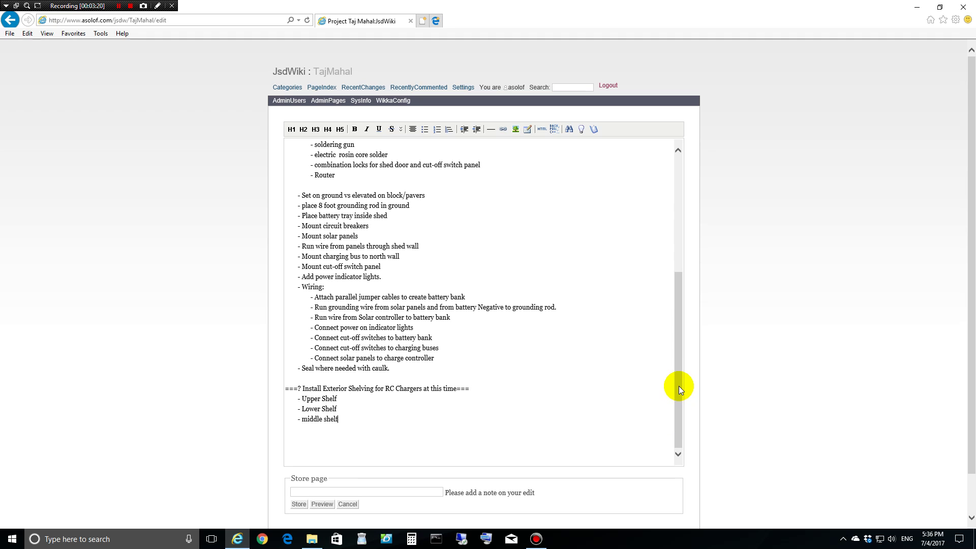
left_click(326, 456)
left_click(300, 506)
left_click(298, 505)
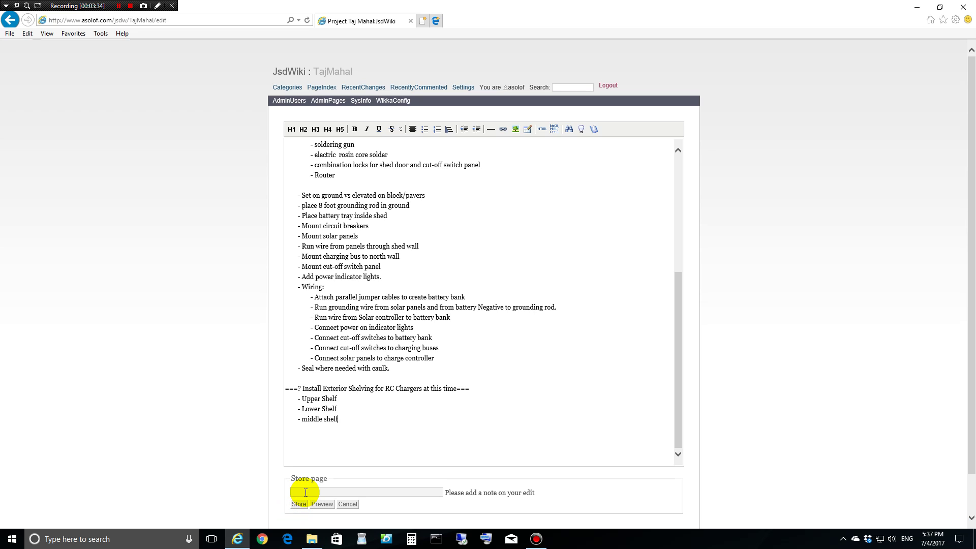
left_click(305, 493)
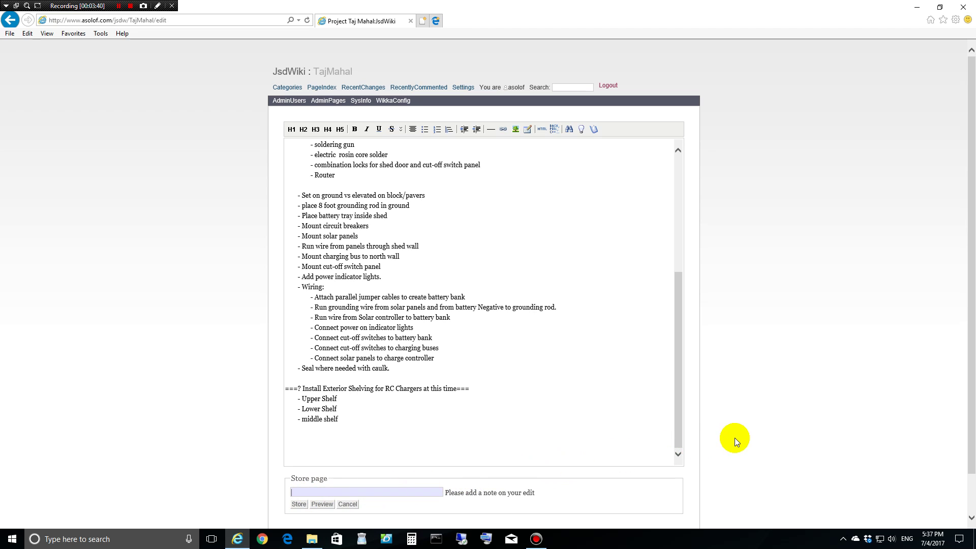
type("middle shelf")
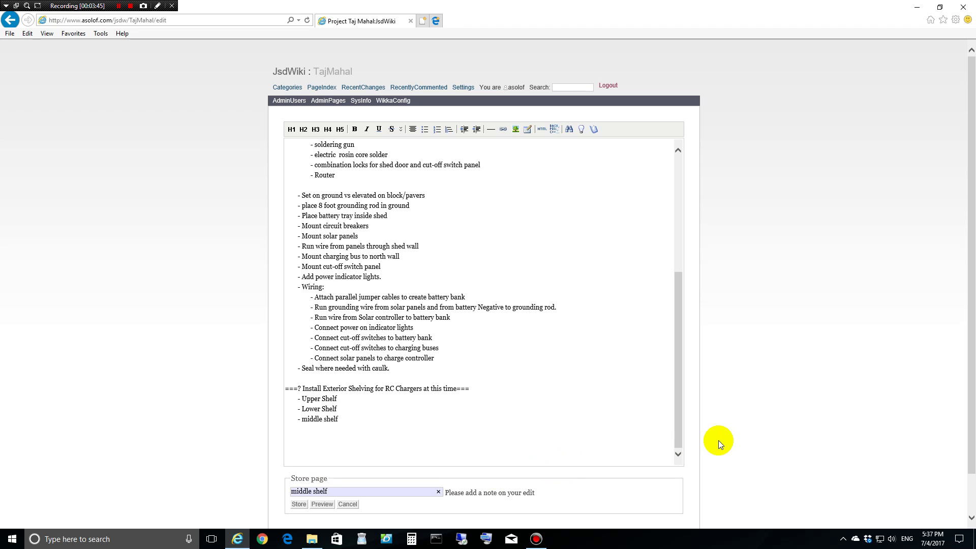
left_click(298, 505)
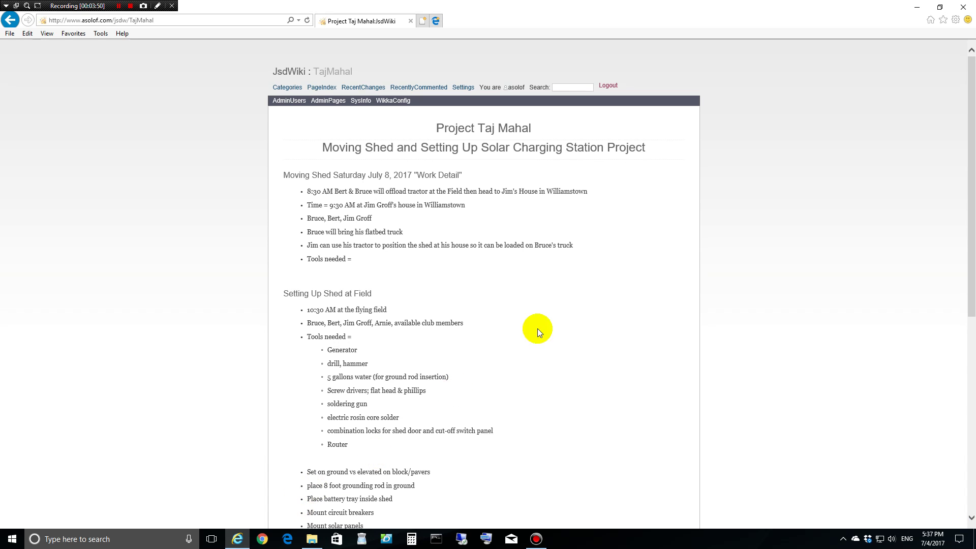
- Post the new comment "This site is stupid." on the TajMahal page
left_click_drag(972, 153, 971, 346)
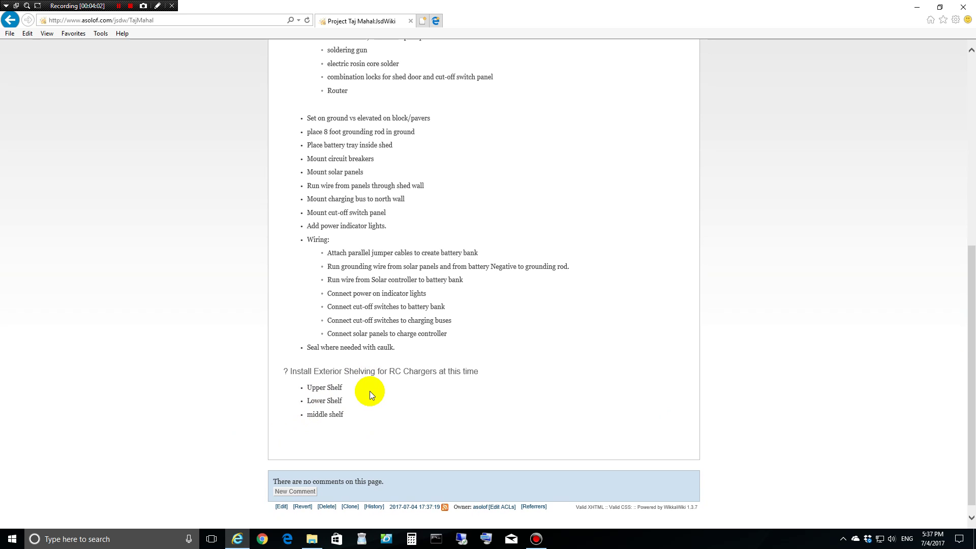
scroll(370, 391, "down", 1)
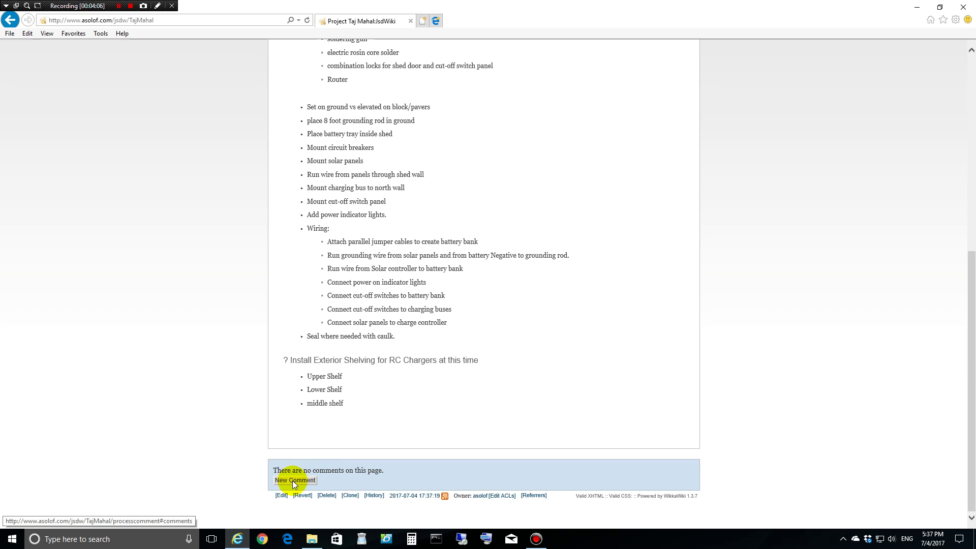
left_click(287, 482)
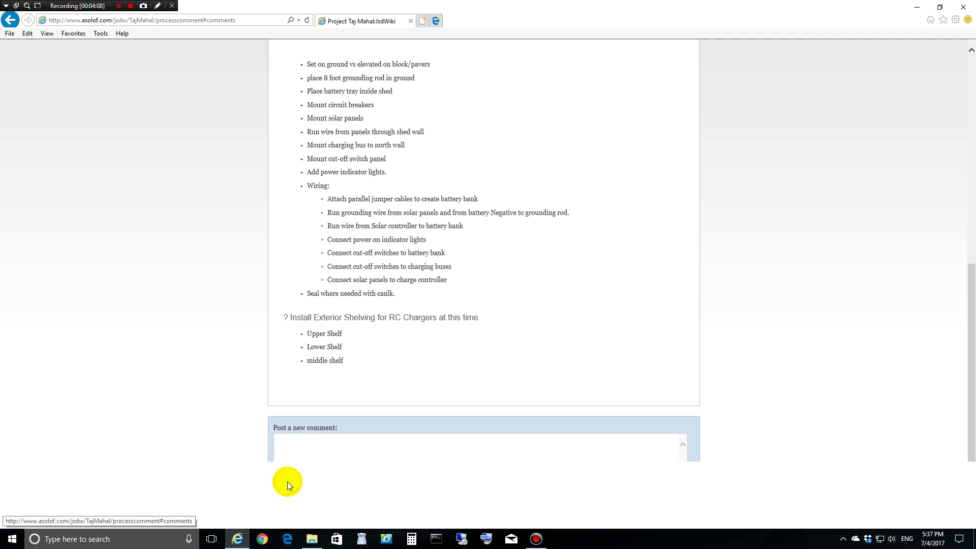
left_click(309, 449)
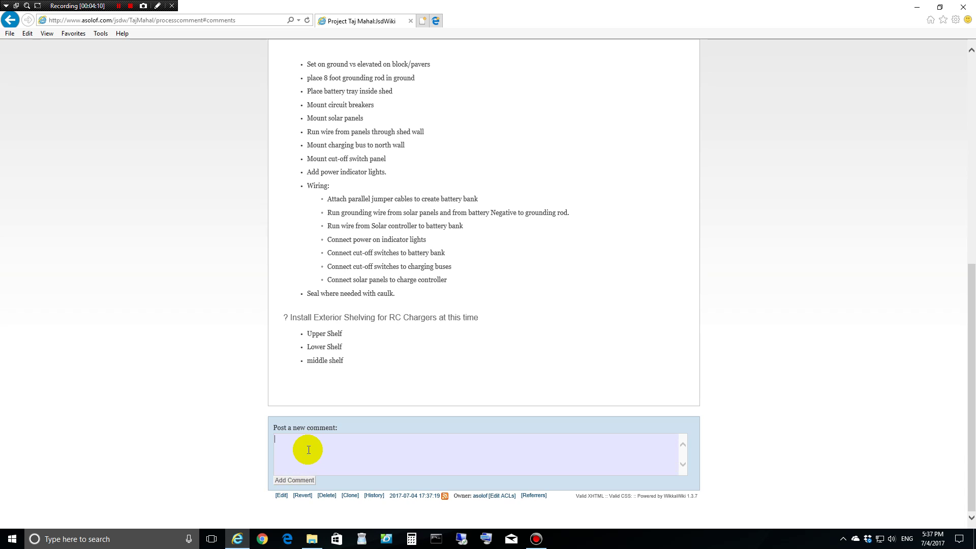
type("This site ")
type("is stupid")
key("BackSpace")
type("id")
left_click(283, 481)
scroll(588, 332, "down", 7)
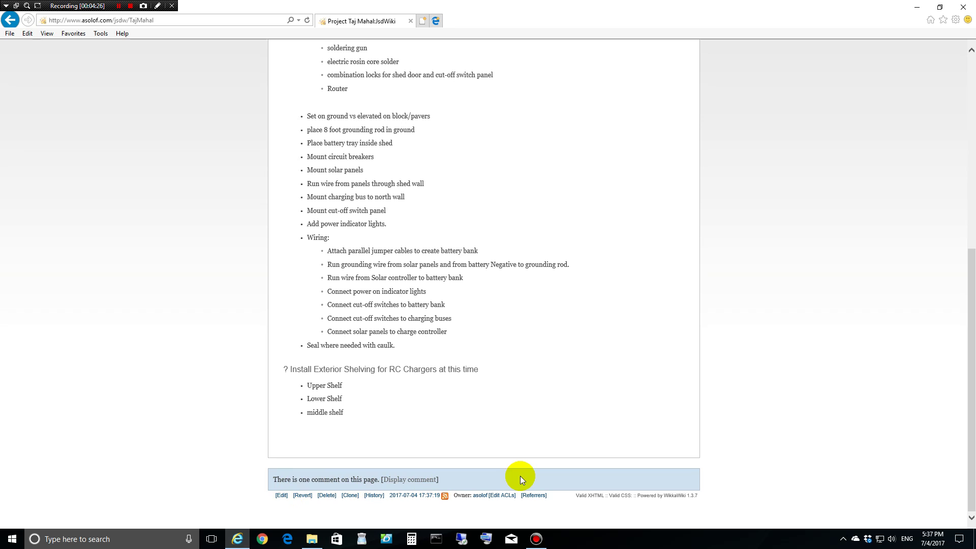
- Display the page's comments and post the reply "You're not kidding !" to the "This site is stupid." comment
left_click(412, 479)
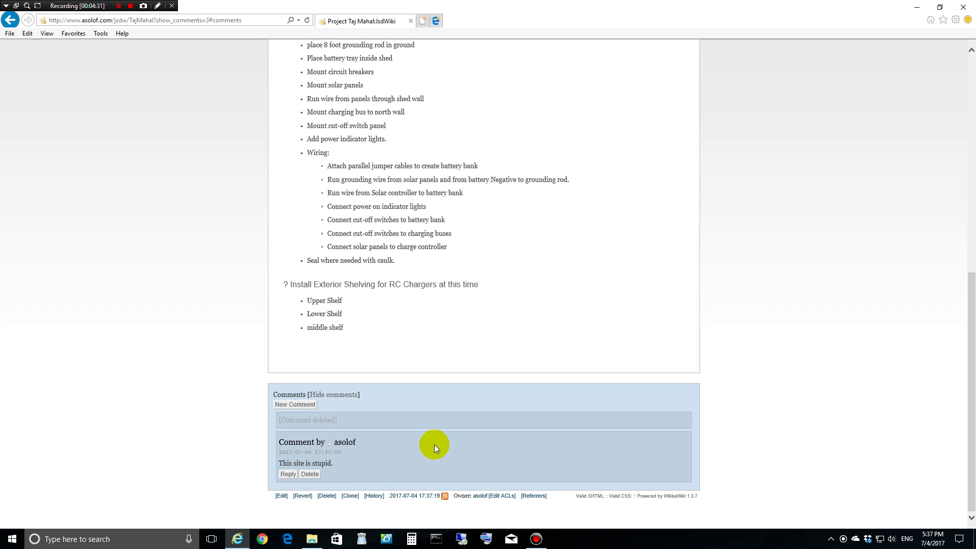
left_click(288, 474)
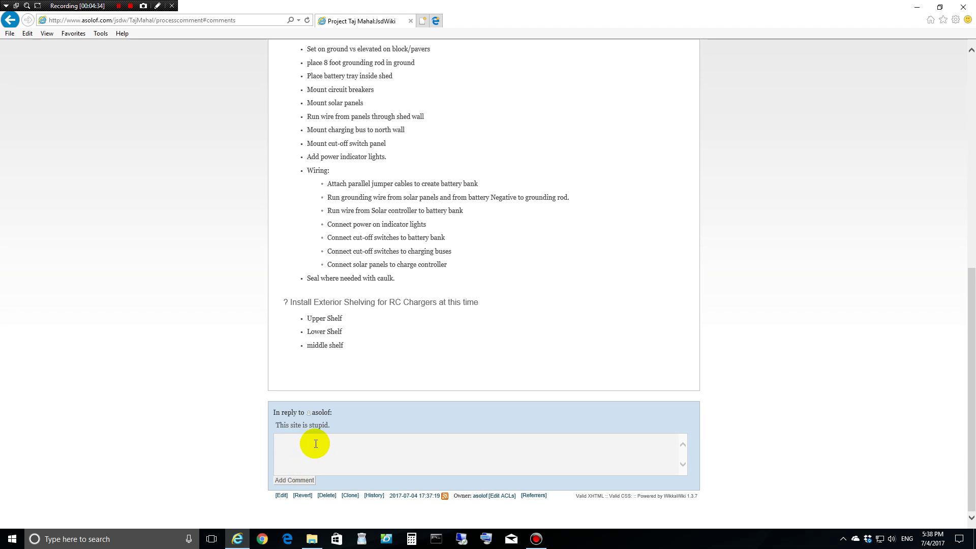
left_click(316, 443)
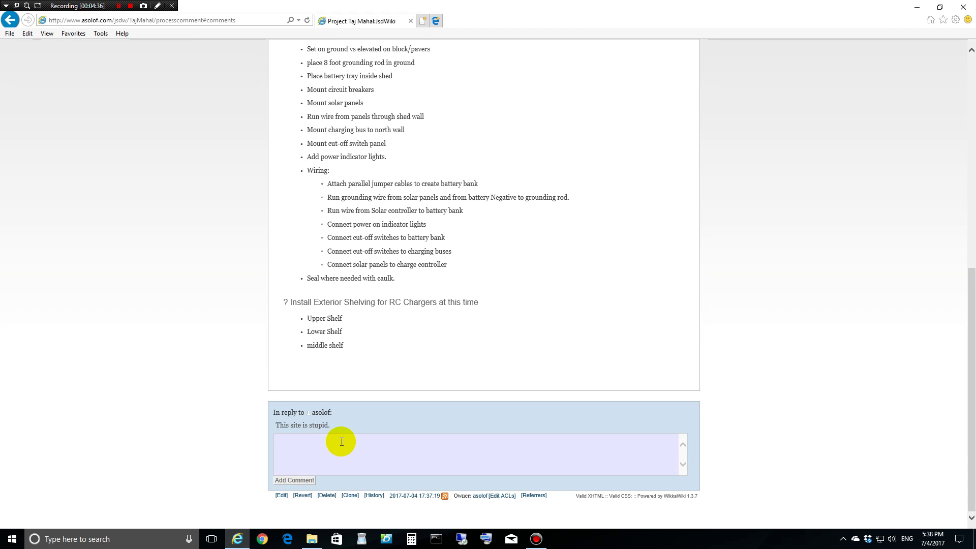
type("Your")
key("BackSpace")
type("'re not kidding !")
left_click(284, 481)
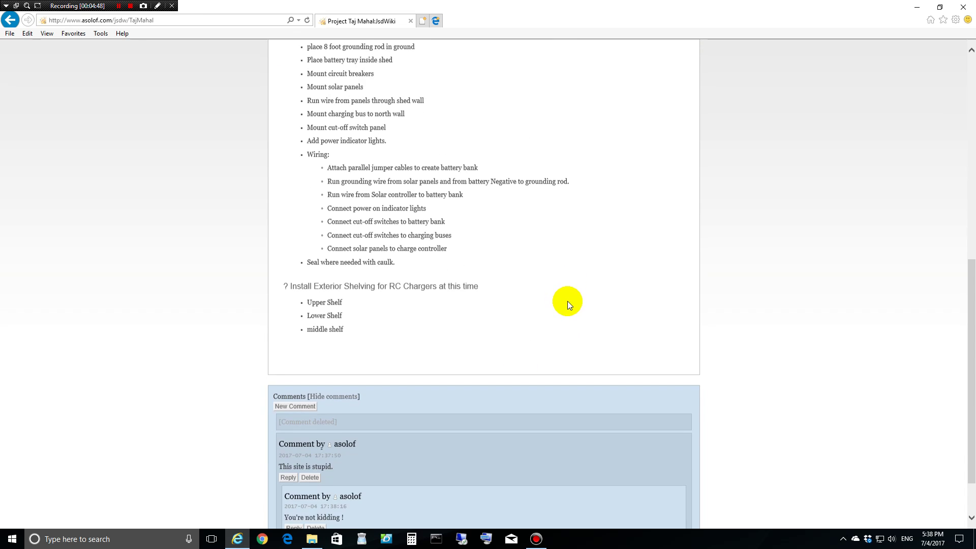
- Open the TajMahal page's revision history and review the additions and deletions from the newest revision back to the oldest
scroll(569, 305, "down", 2)
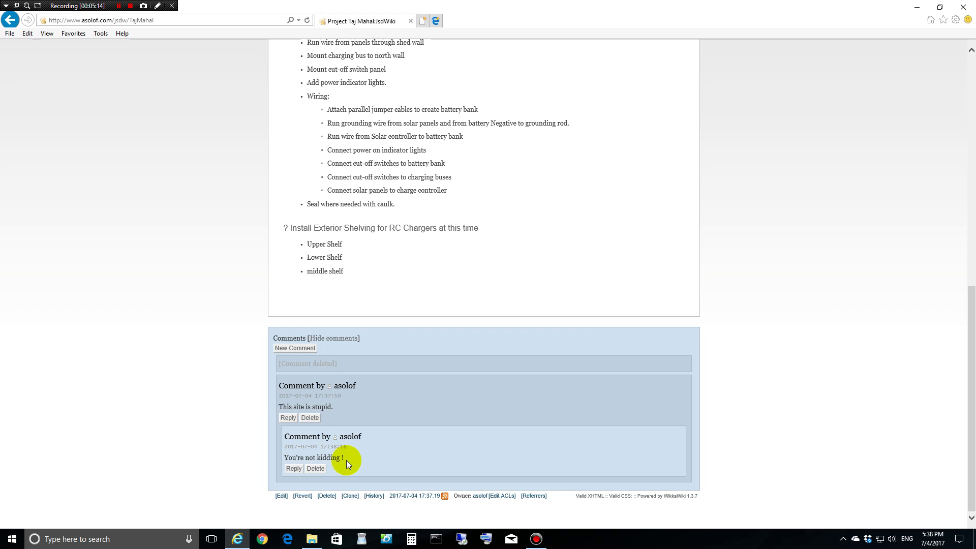
scroll(370, 454, "up", 3)
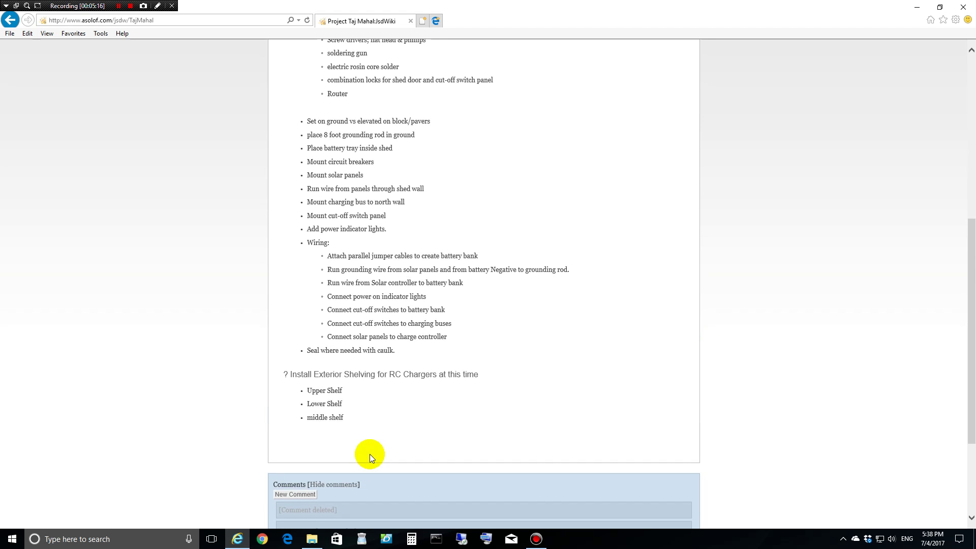
scroll(363, 449, "up", 7)
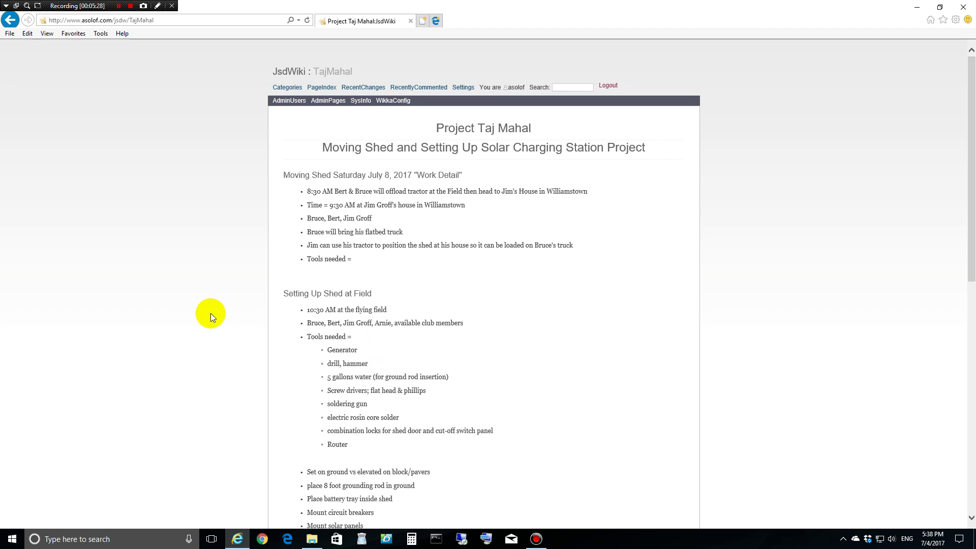
scroll(215, 285, "down", 10)
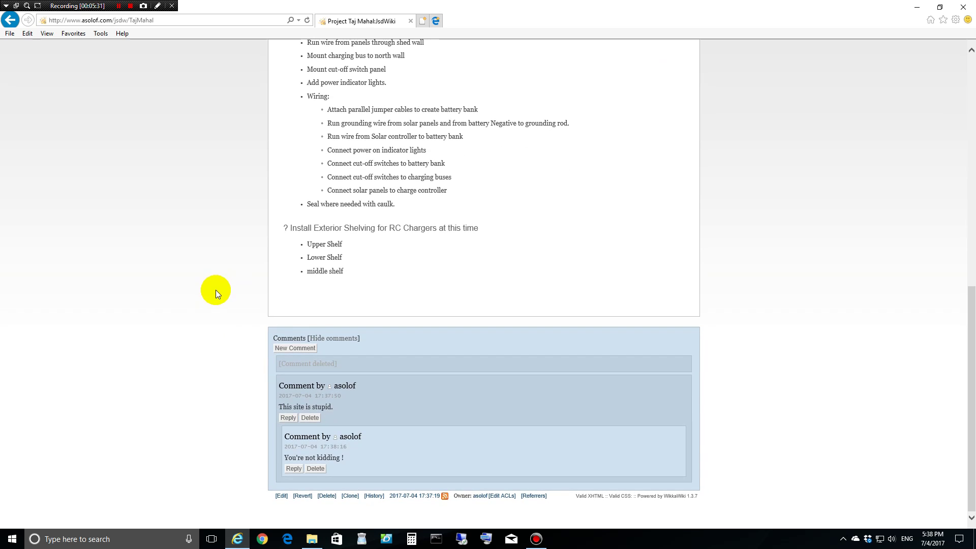
left_click(375, 497)
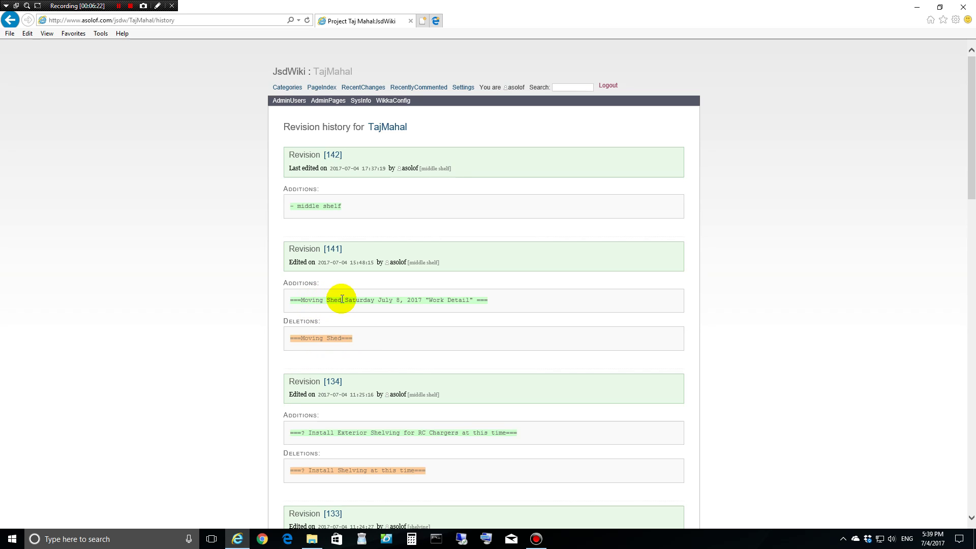
scroll(393, 313, "down", 4)
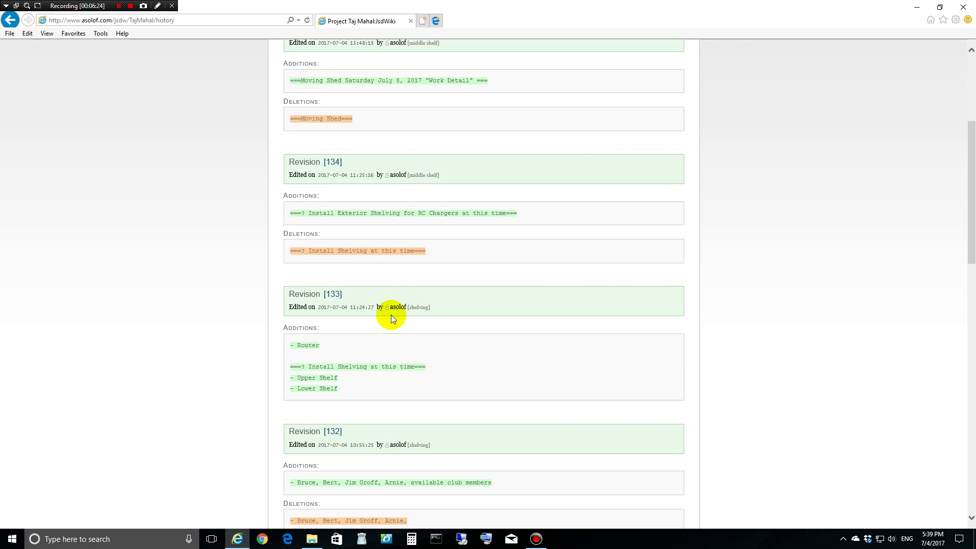
left_click_drag(972, 138, 971, 418)
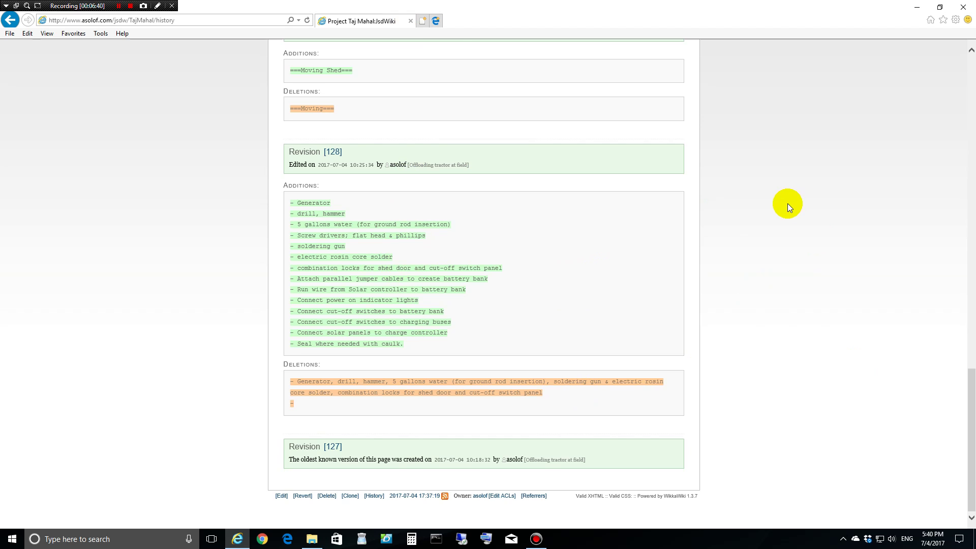
scroll(788, 203, "up", 20)
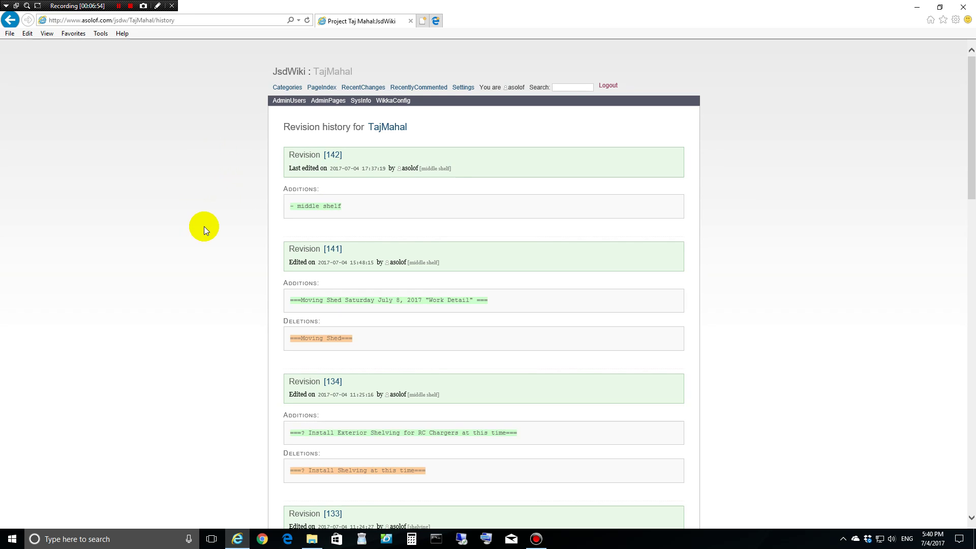
scroll(213, 234, "down", 3)
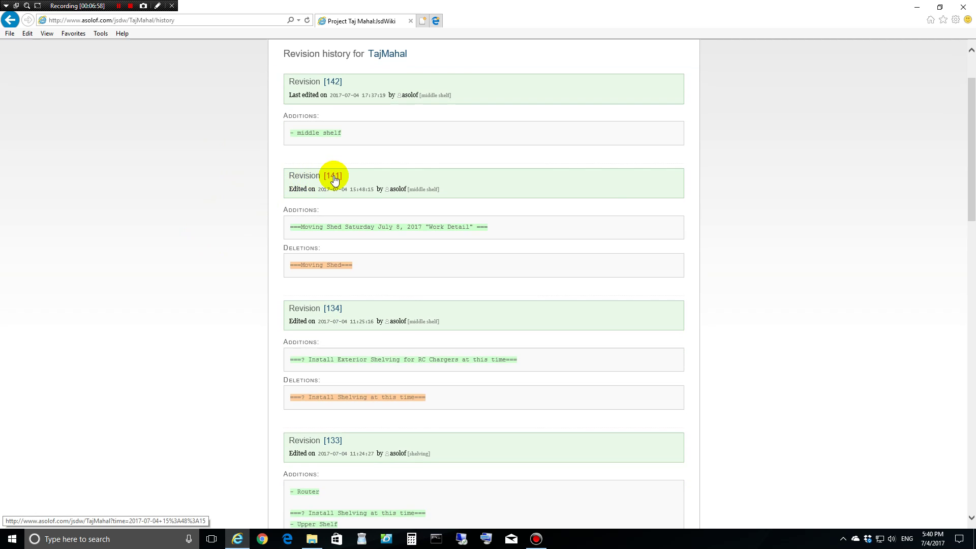
scroll(760, 207, "down", 20)
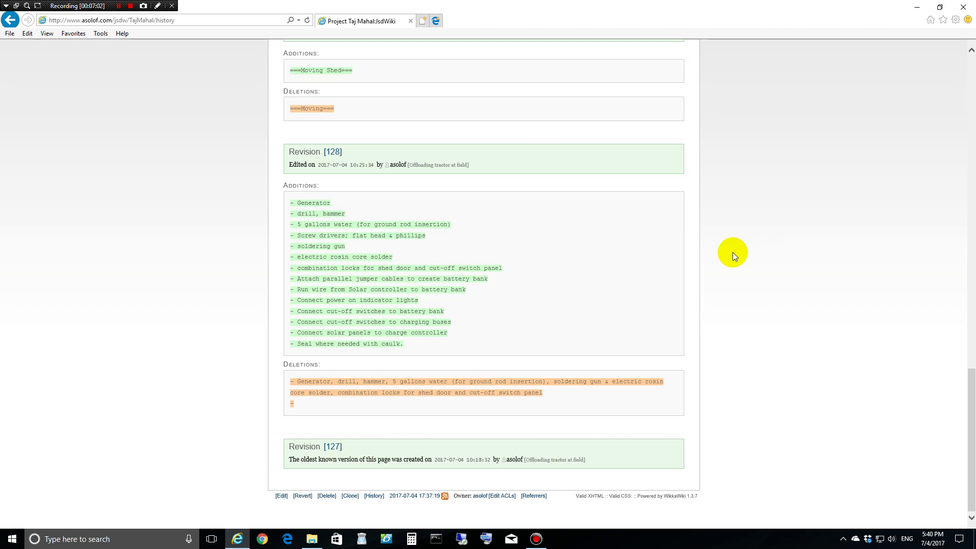
scroll(692, 251, "up", 20)
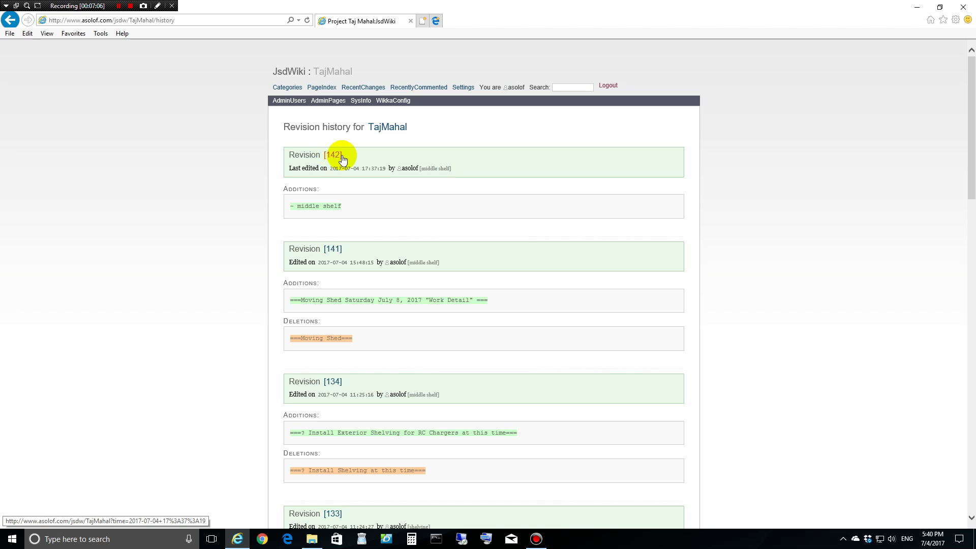
- Open revision 141 of the TajMahal page and revert the page to its previous version
left_click(333, 249)
scroll(952, 226, "down", 12)
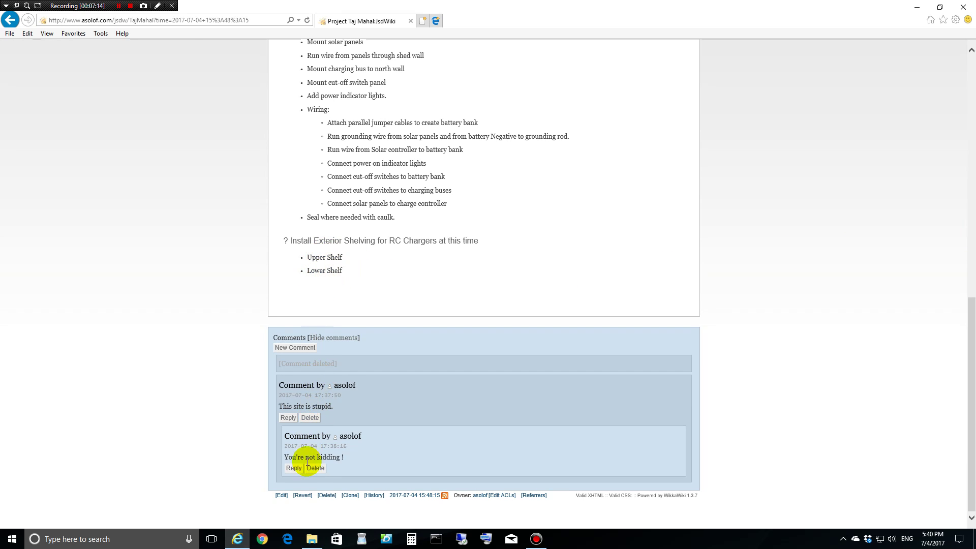
left_click(303, 497)
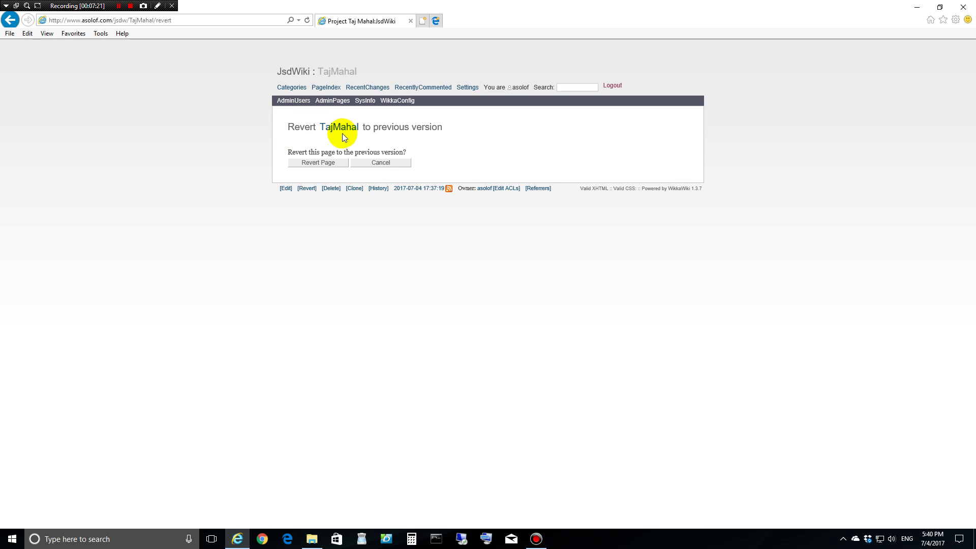
left_click(317, 166)
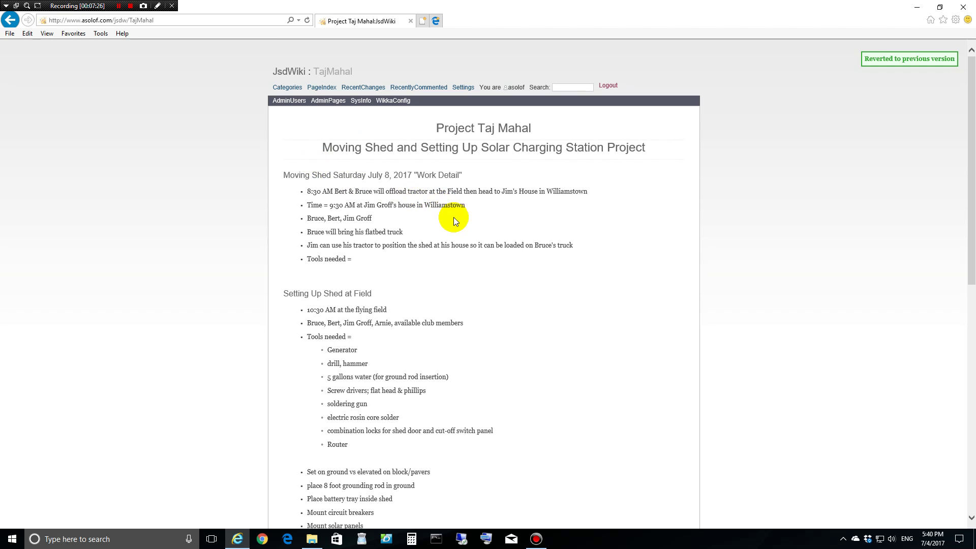
- Examine the reverted TajMahal page, checking the work detail, shed setup and exterior shelving lists and the comments
scroll(456, 223, "down", 10)
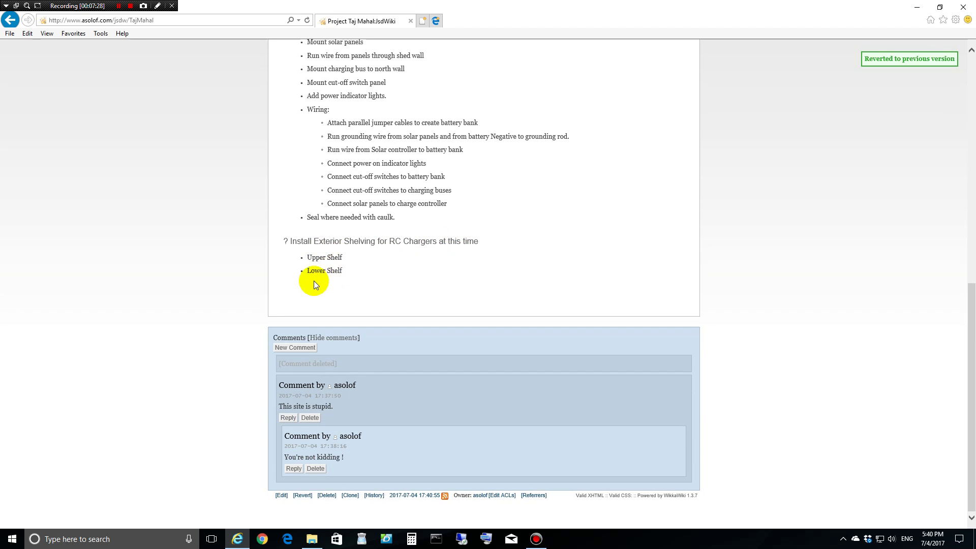
scroll(324, 272, "up", 5)
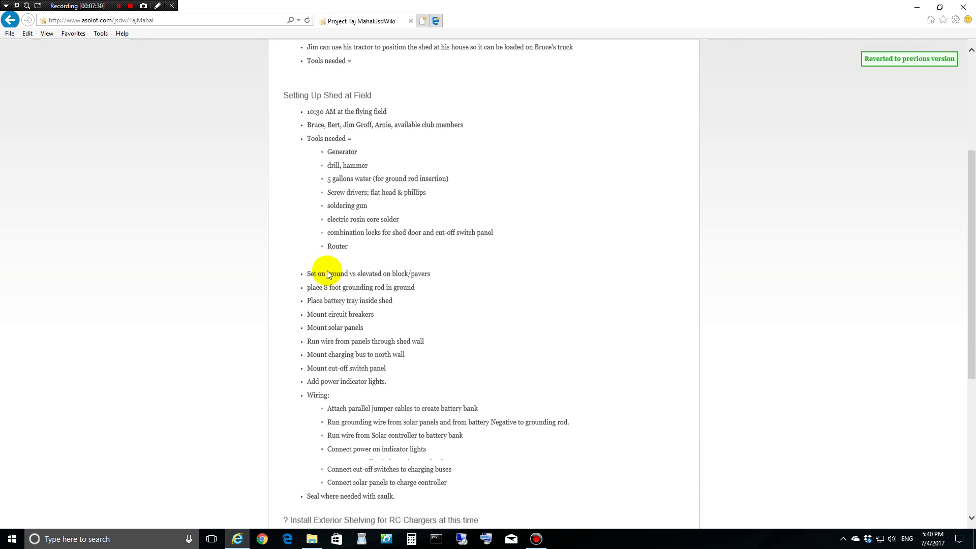
scroll(328, 272, "up", 4)
scroll(329, 260, "down", 8)
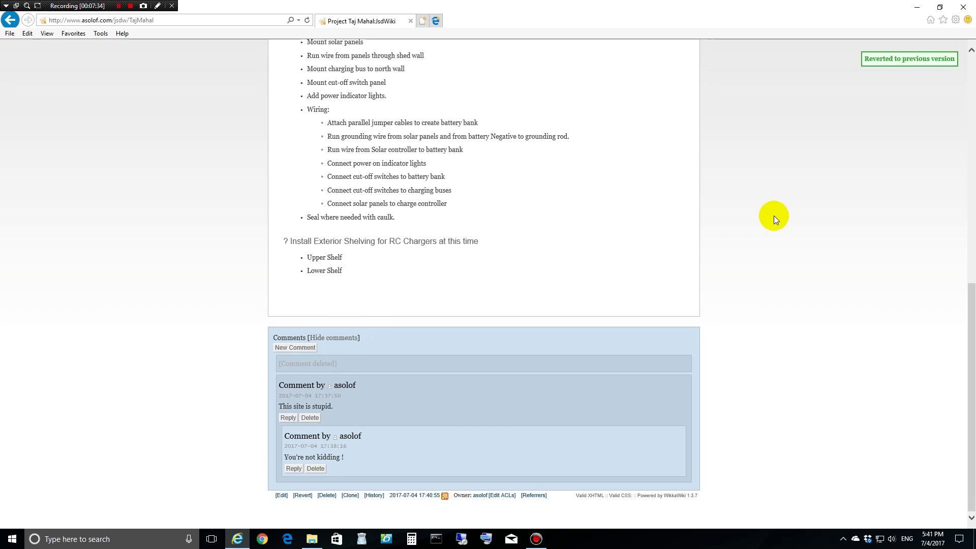
scroll(775, 219, "up", 4)
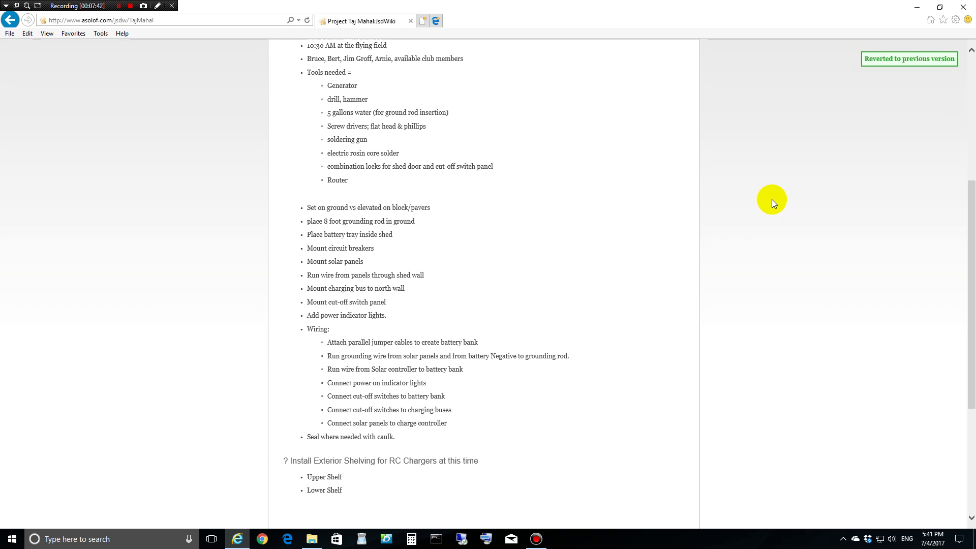
scroll(773, 203, "down", 4)
scroll(772, 202, "up", 5)
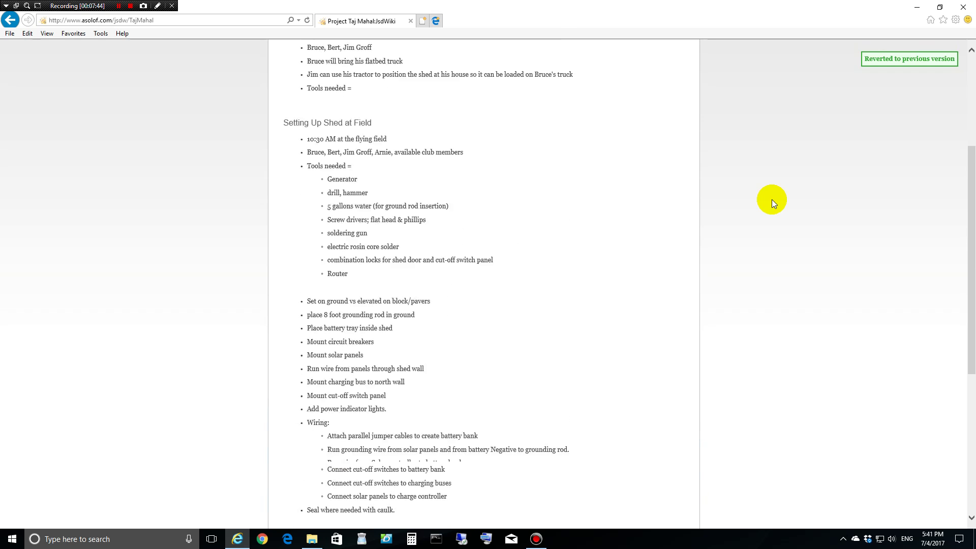
scroll(771, 199, "up", 1)
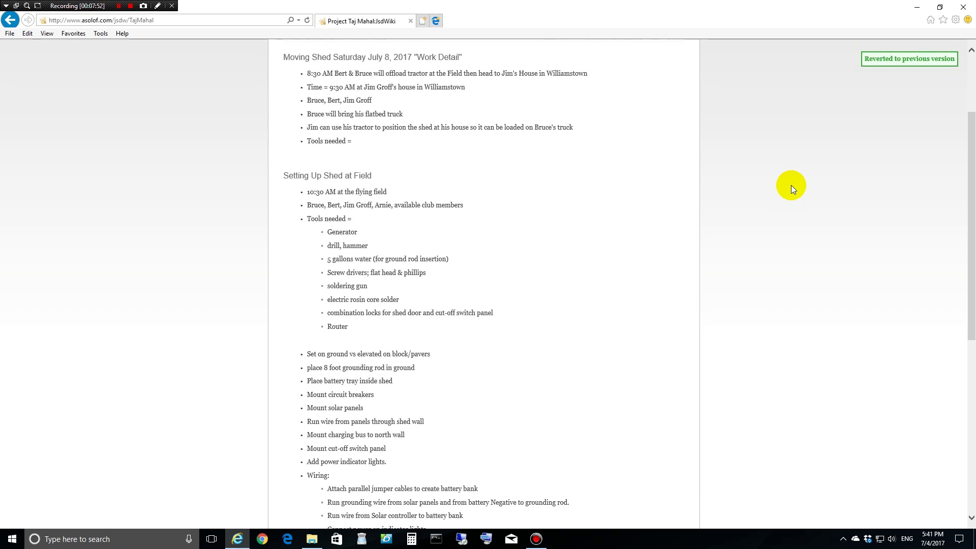
scroll(791, 185, "down", 4)
scroll(791, 185, "up", 6)
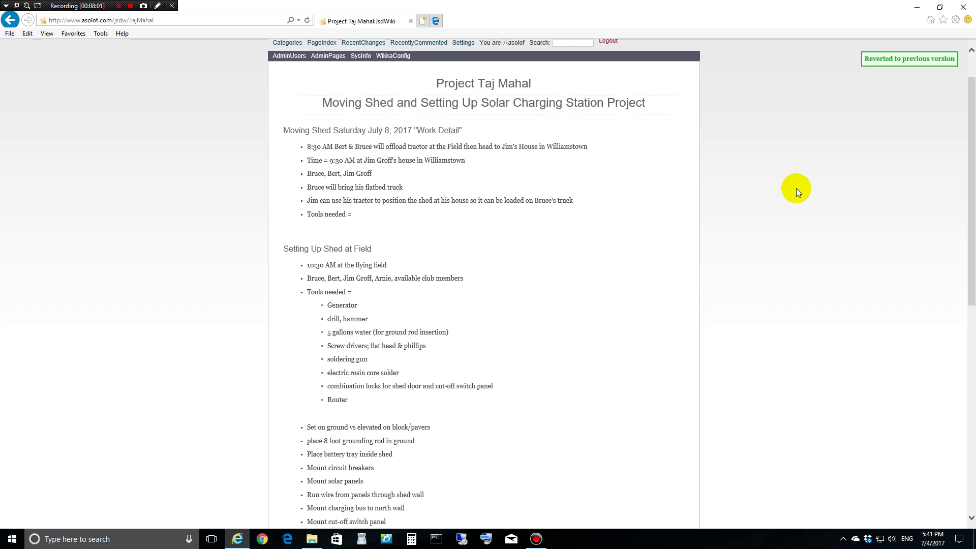
scroll(794, 179, "down", 6)
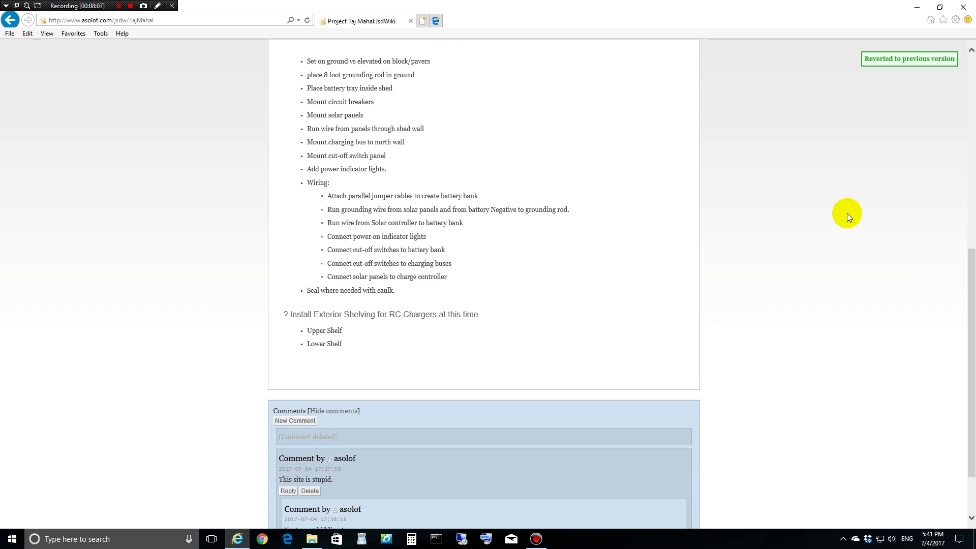
scroll(839, 218, "down", 2)
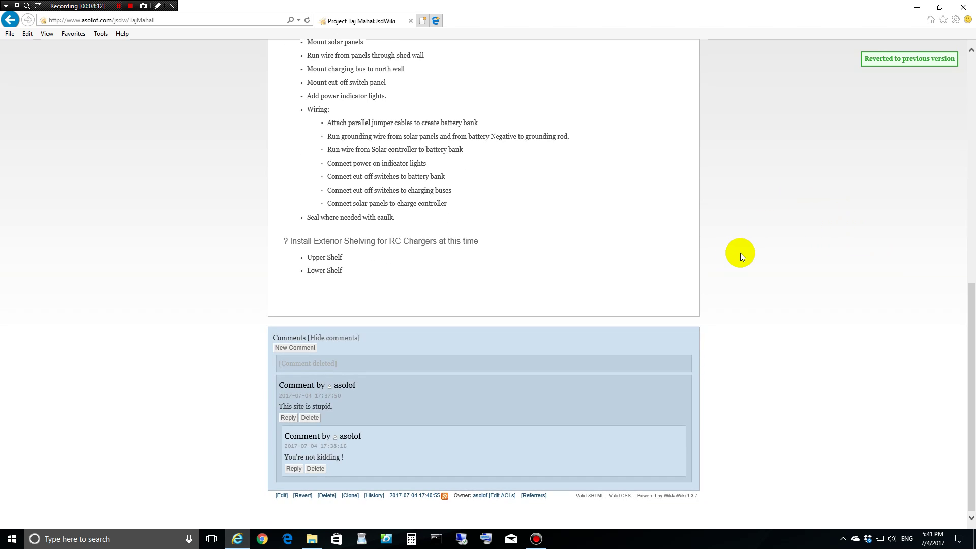
scroll(741, 254, "down", 3)
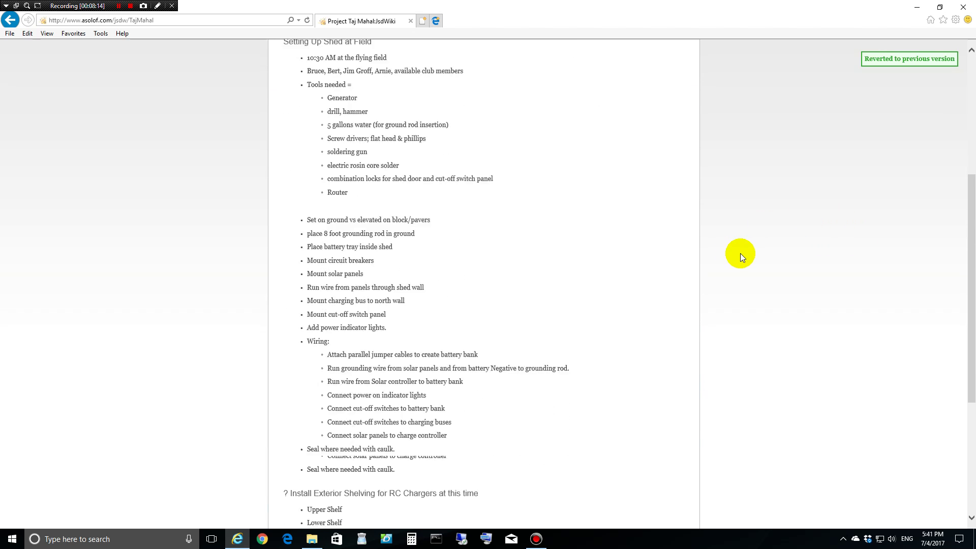
scroll(741, 254, "down", 4)
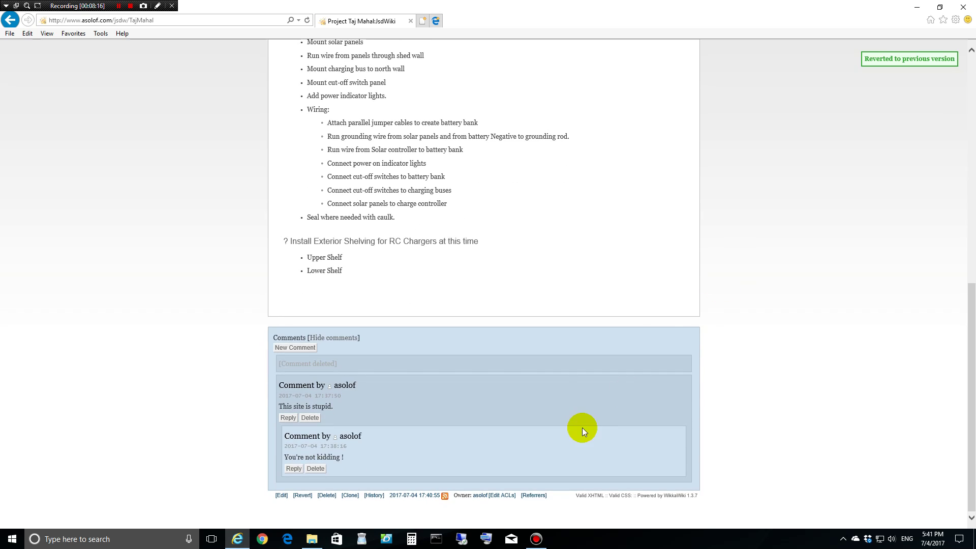